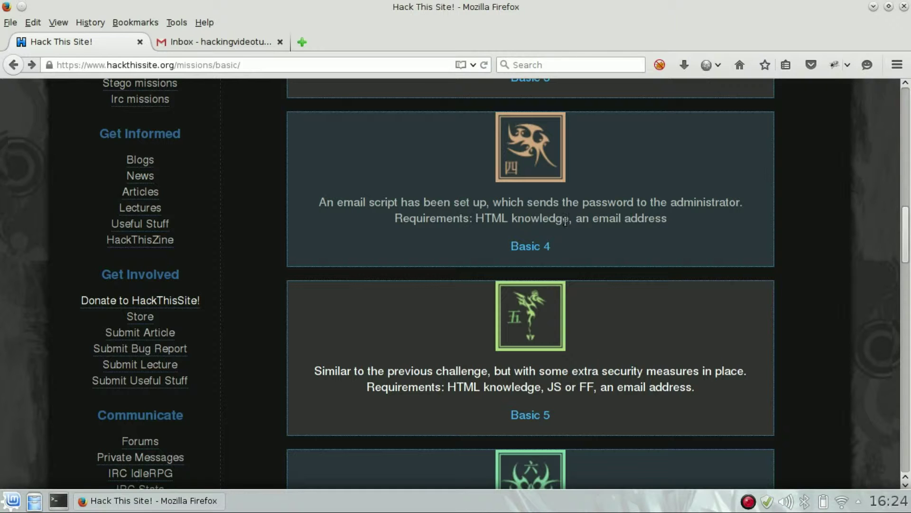
- Open the 'Basic 4' mission from the basic missions list
left_click(531, 245)
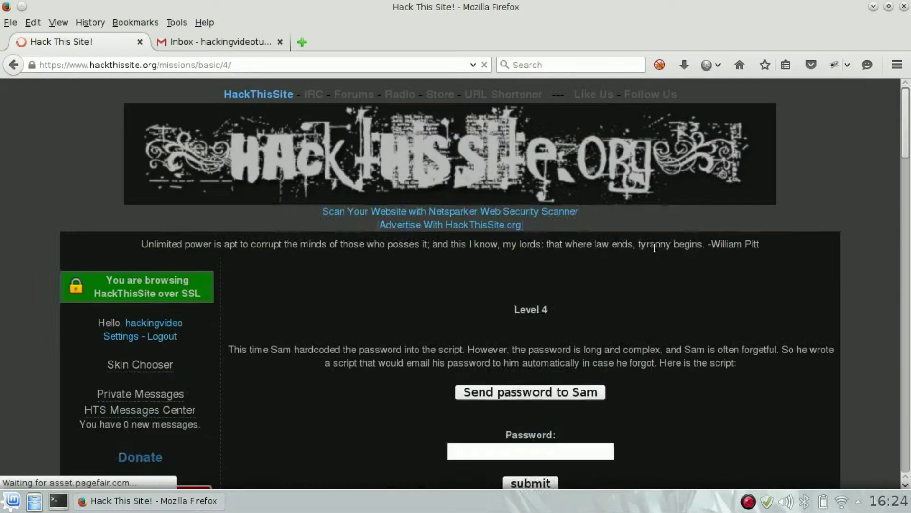
left_click_drag(906, 130, 904, 171)
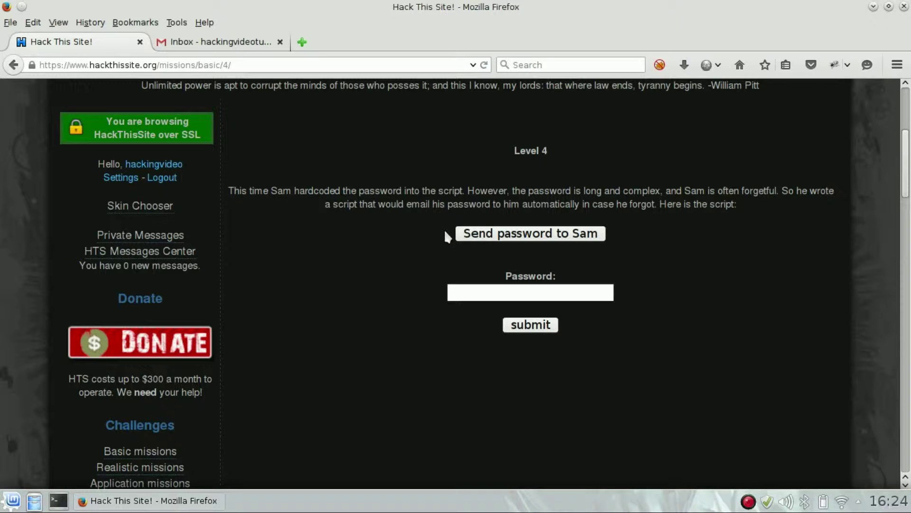
- Bring up the context menu on the 'Send password to Sam' button
left_click(527, 294)
left_click(465, 265)
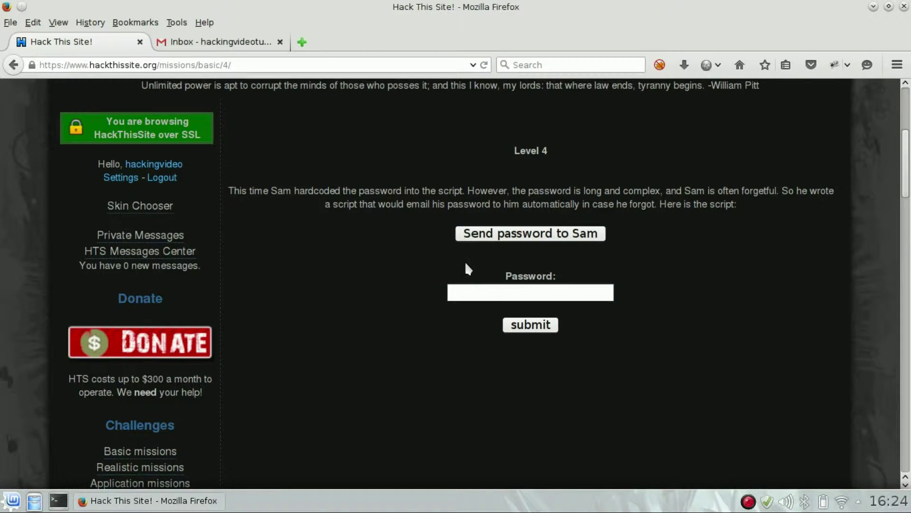
right_click(478, 237)
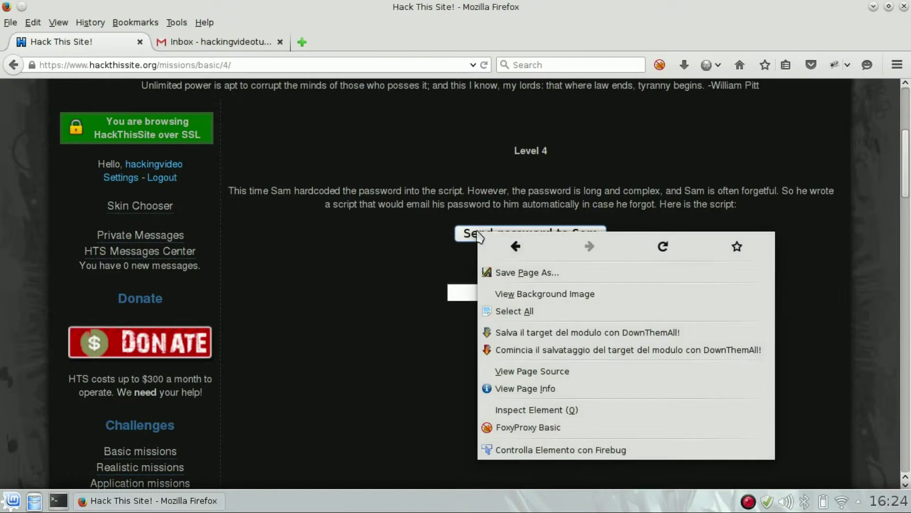
- Inspect the hidden recipient input in Firebug, then select your own address in Gmail
left_click(539, 451)
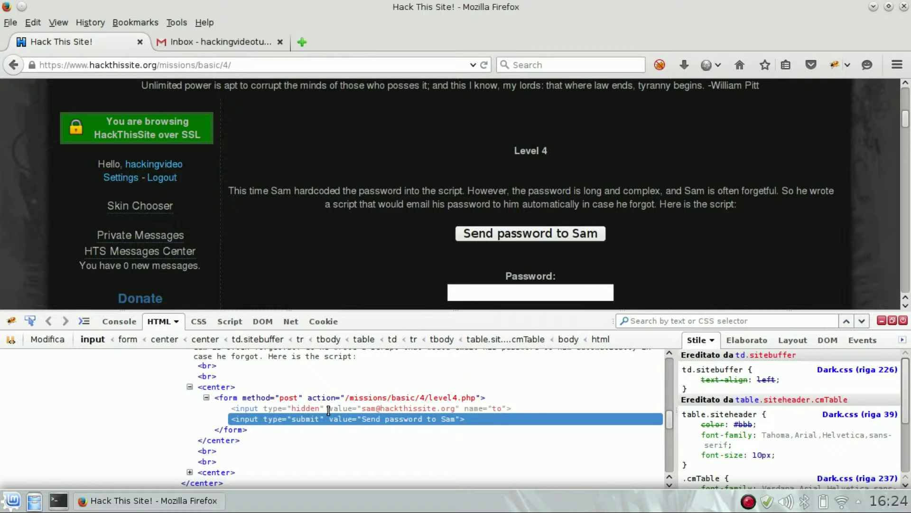
left_click(372, 408)
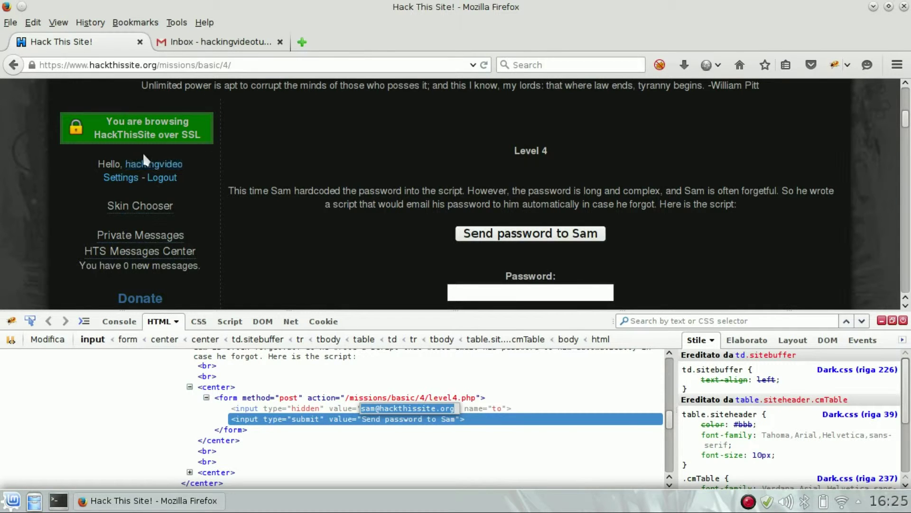
left_click(221, 42)
triple_click(253, 99)
key("ctrl+c")
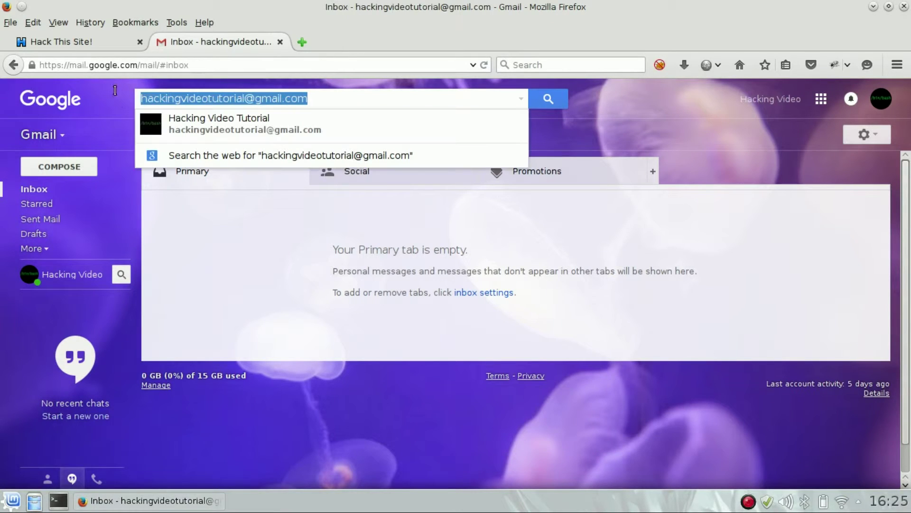
- Replace the hidden input's recipient value with your pasted email address
left_click(62, 41)
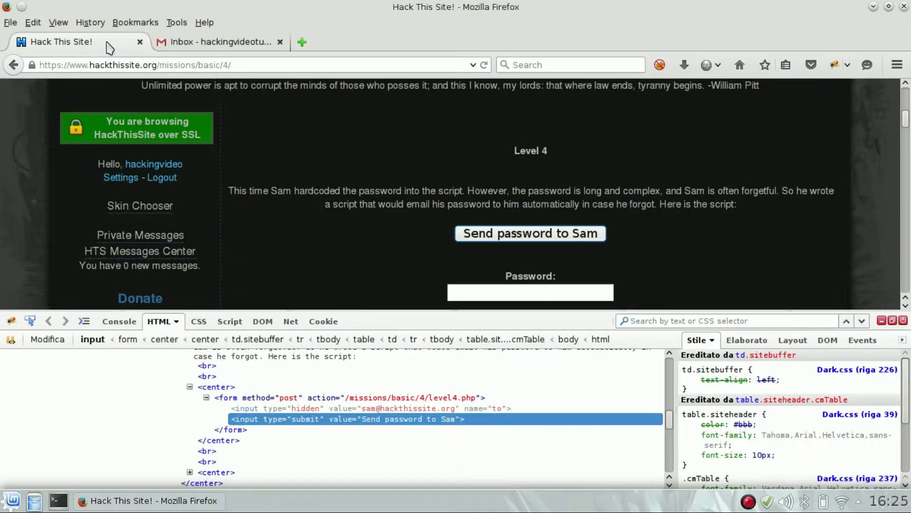
double_click(395, 408)
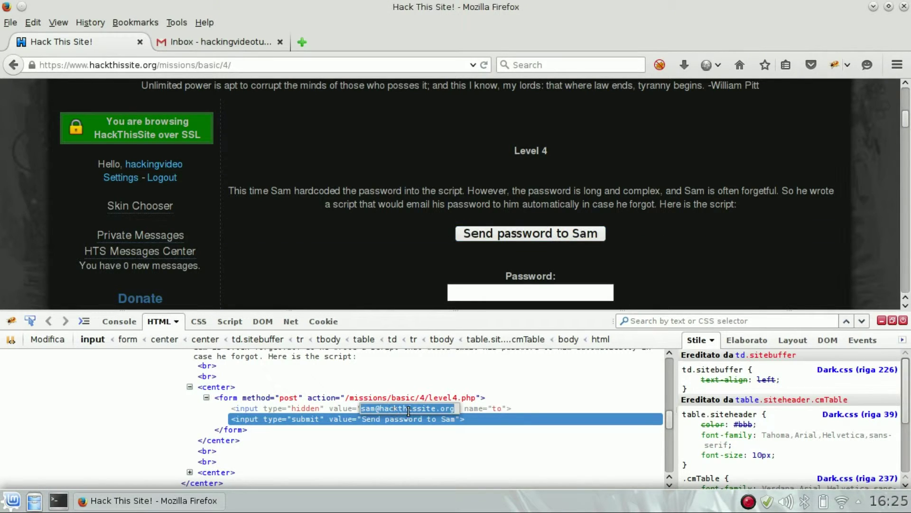
key("ctrl+v")
left_click(462, 397)
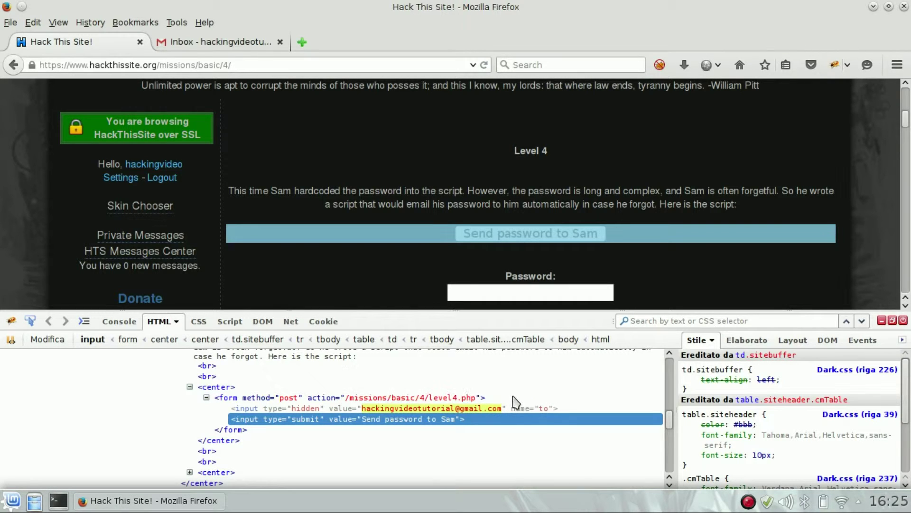
- Send the password reminder and check the address in the confirmation message
left_click(479, 240)
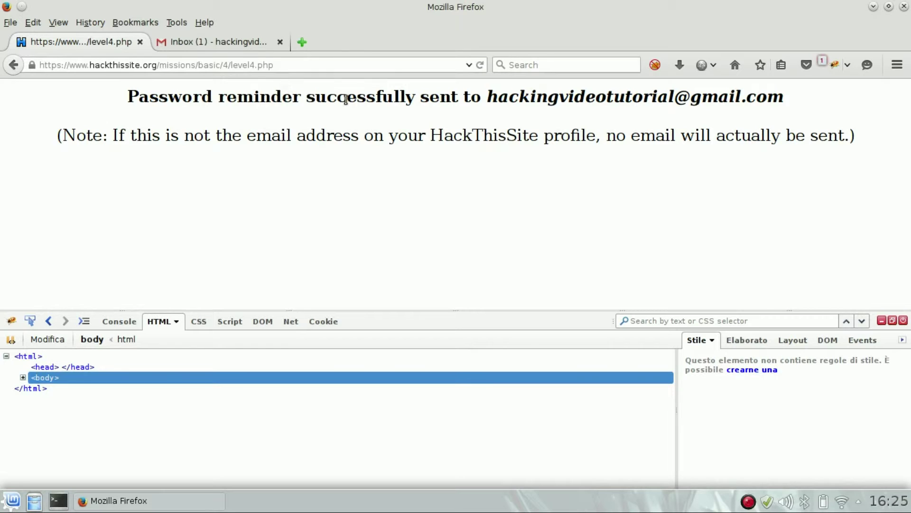
left_click_drag(489, 100, 689, 100)
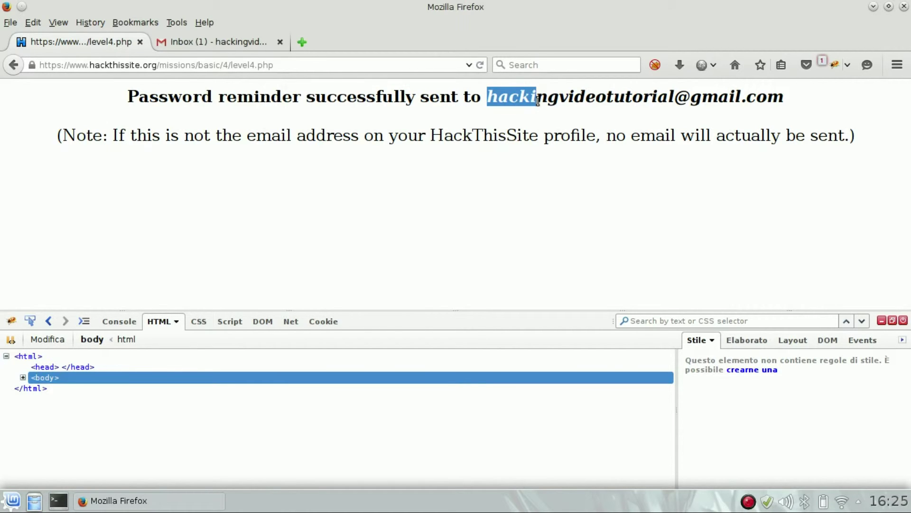
left_click(267, 101)
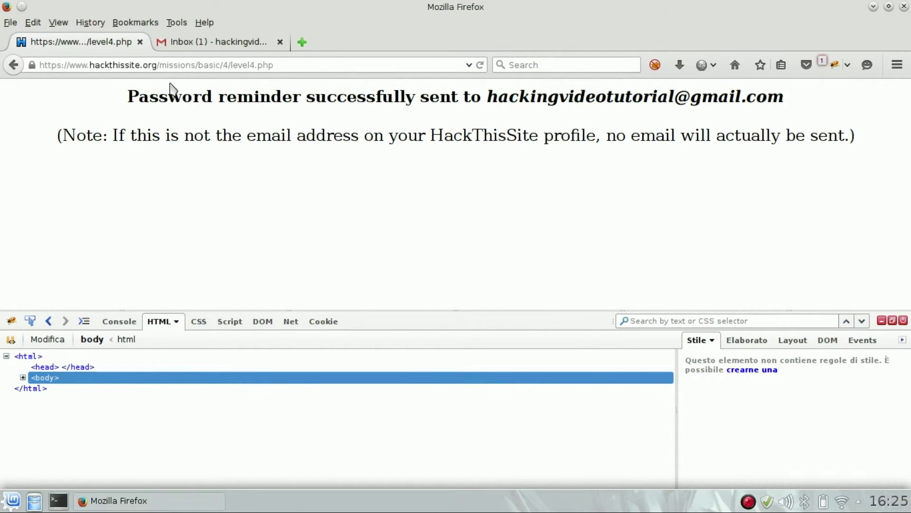
left_click(214, 41)
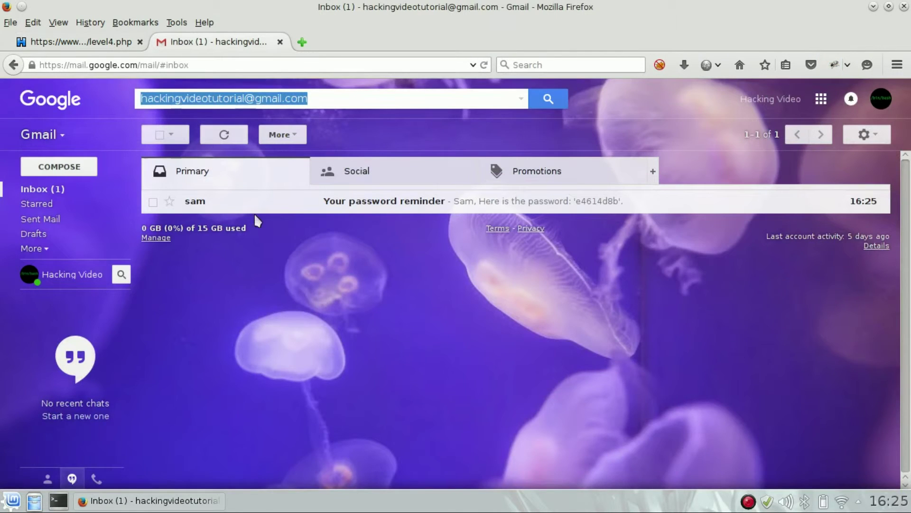
left_click(357, 204)
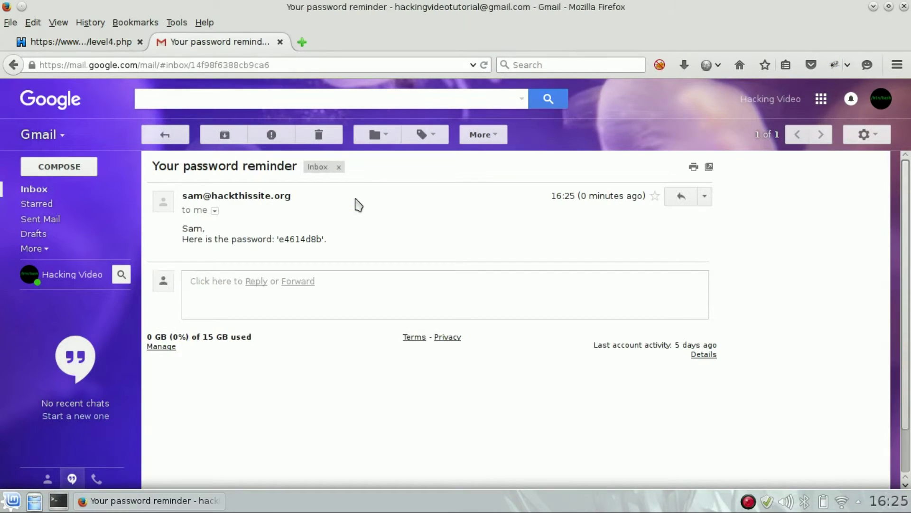
double_click(299, 239)
right_click(293, 241)
left_click(319, 250)
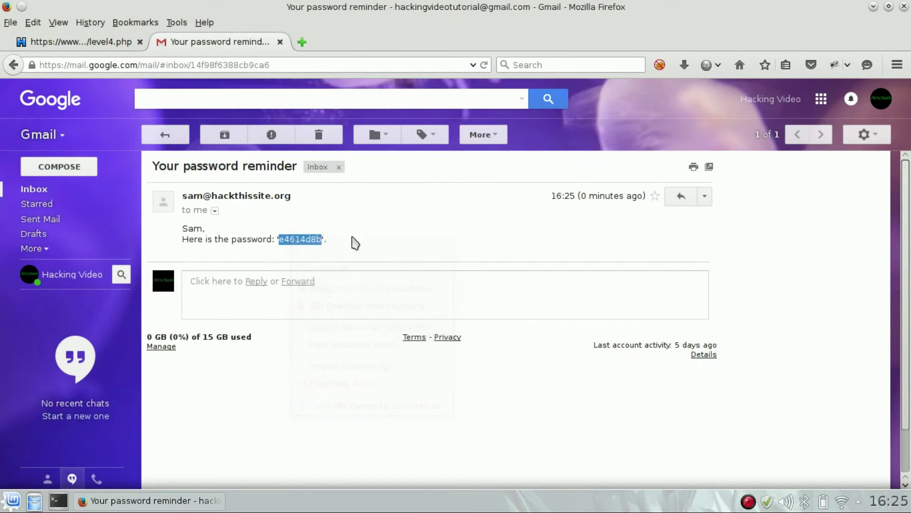
left_click(356, 243)
- Return to the Level 4 page and paste the password into the Password field
left_click(117, 42)
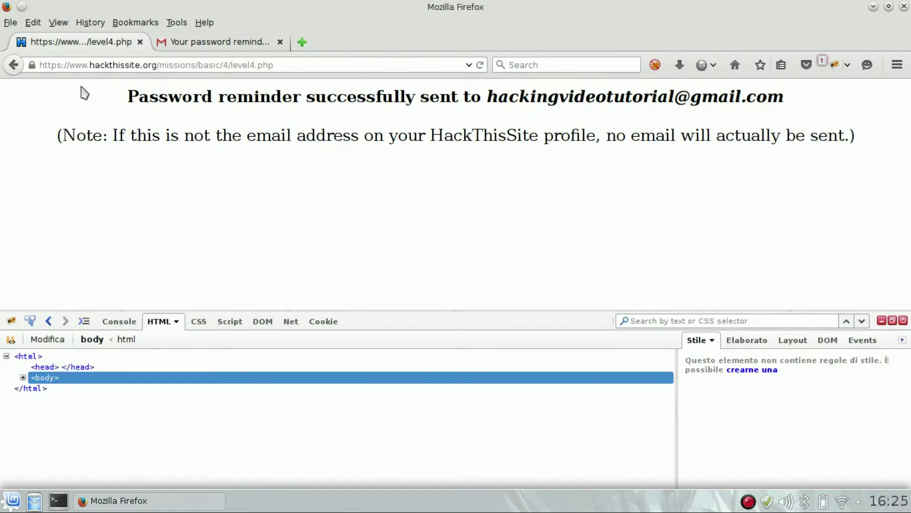
left_click(14, 65)
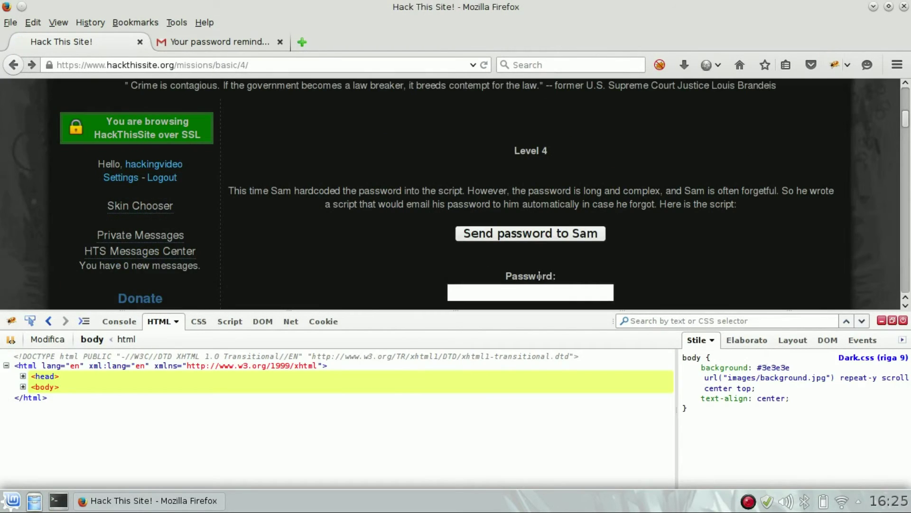
left_click(530, 292)
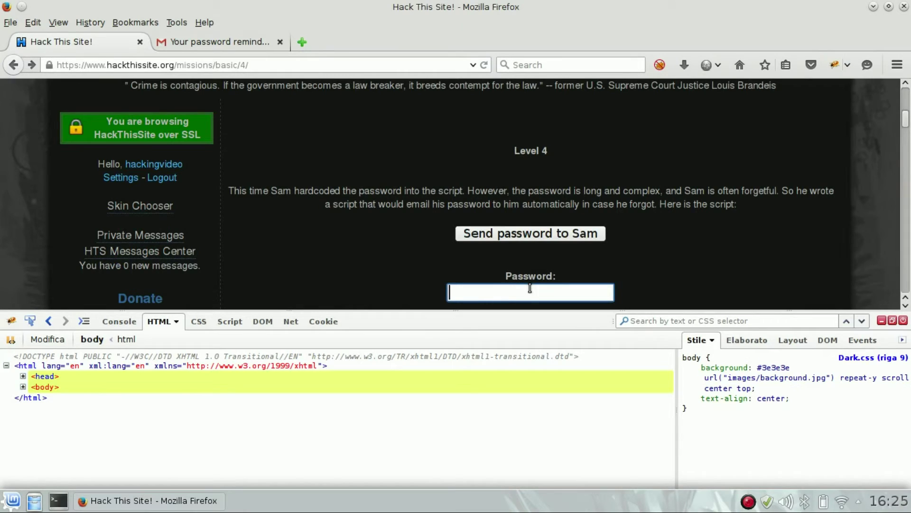
key("ctrl+v")
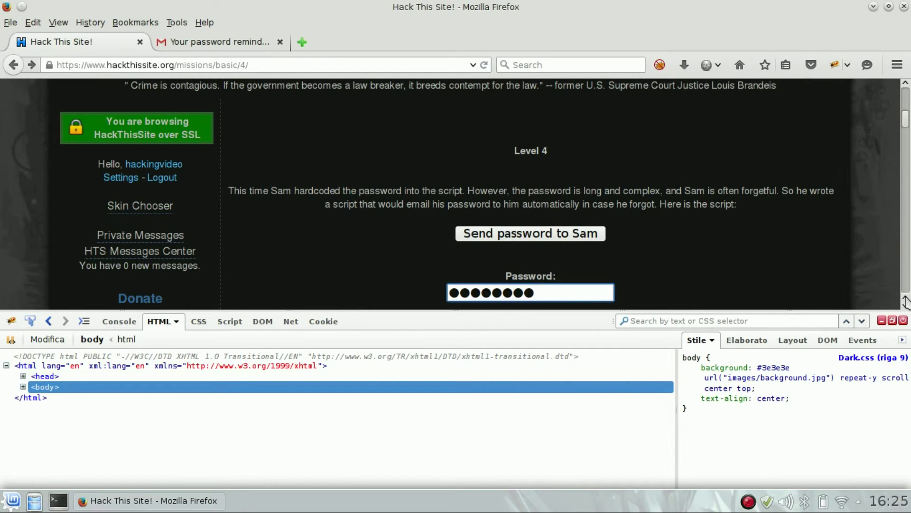
- Submit the password, close Firebug, and highlight the Congratz! message
left_click(906, 304)
left_click(531, 267)
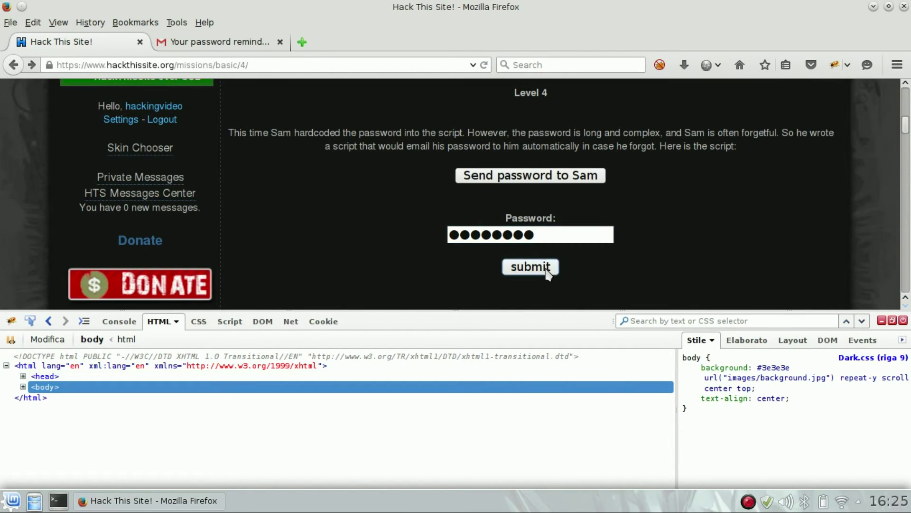
left_click(902, 321)
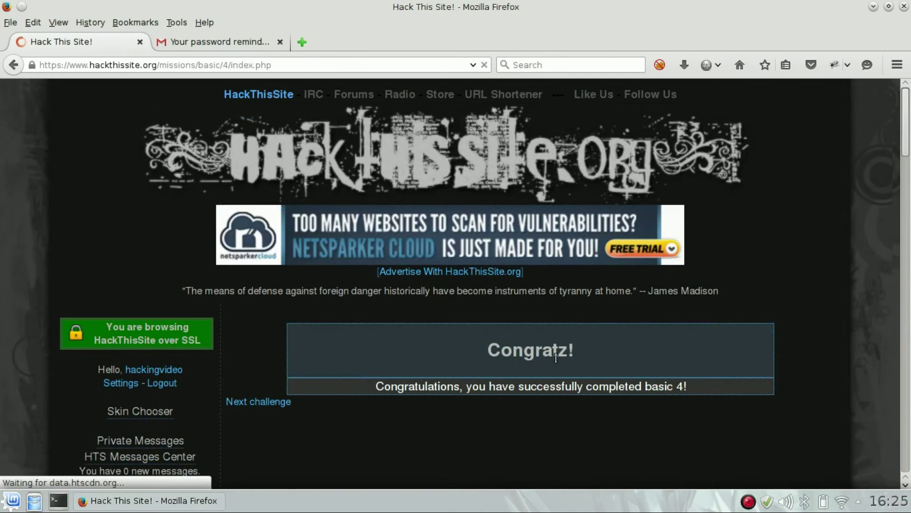
left_click_drag(491, 349, 581, 356)
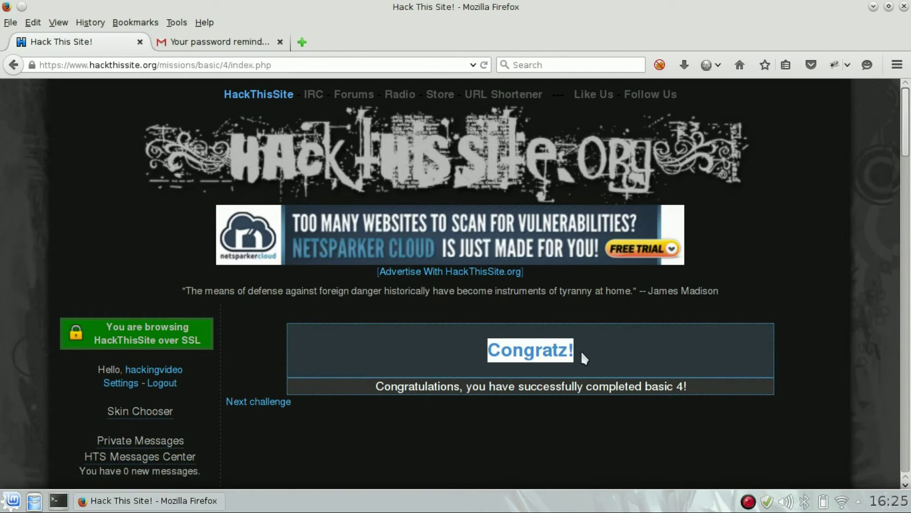